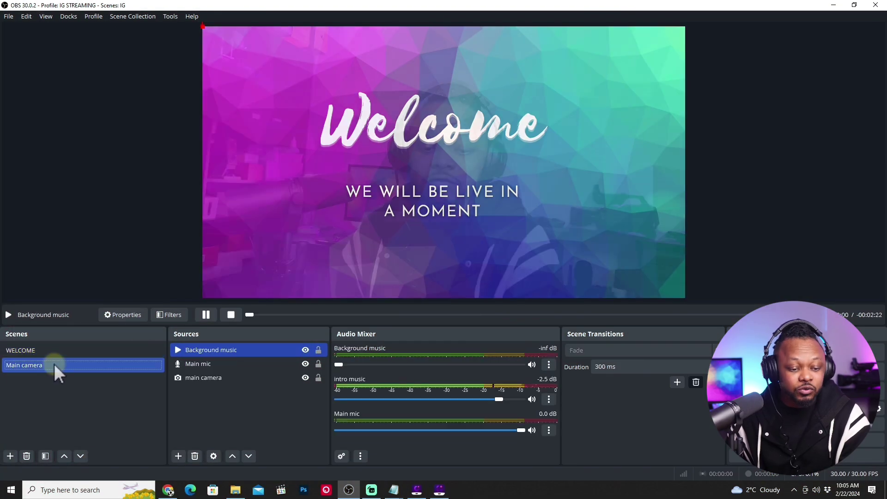
# Step: Switch between the WELCOME and Main camera scenes, ending on WELCOME with its intro music playing
pyautogui.click(54, 352)
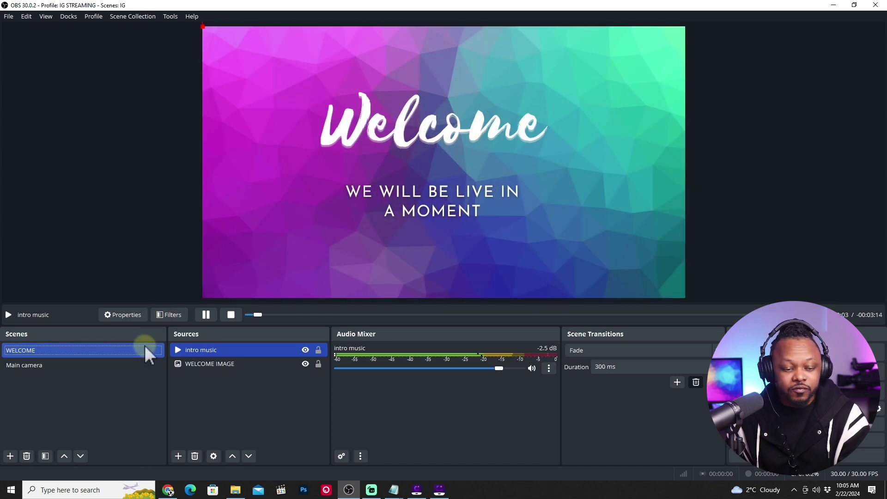
pyautogui.click(62, 367)
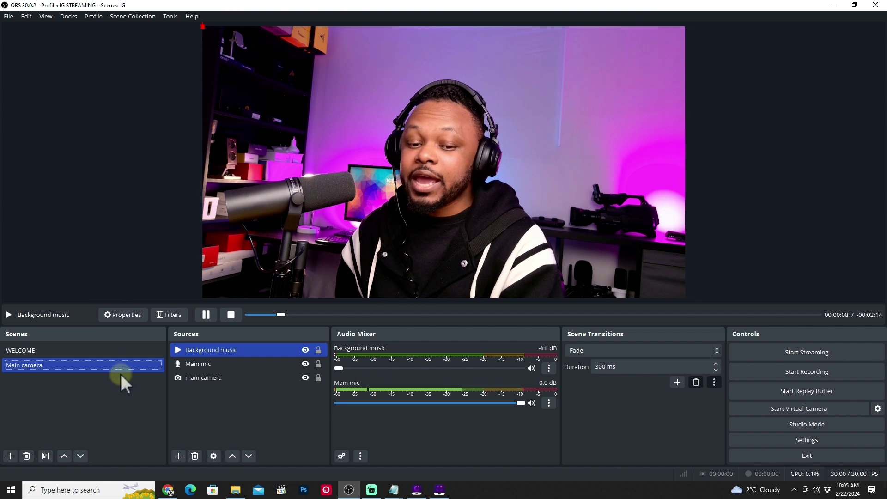
pyautogui.click(120, 352)
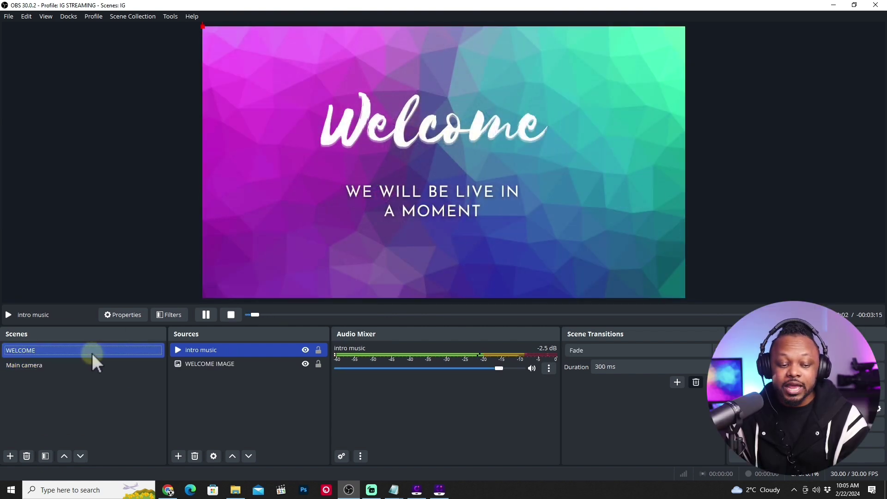
pyautogui.click(92, 365)
pyautogui.click(245, 382)
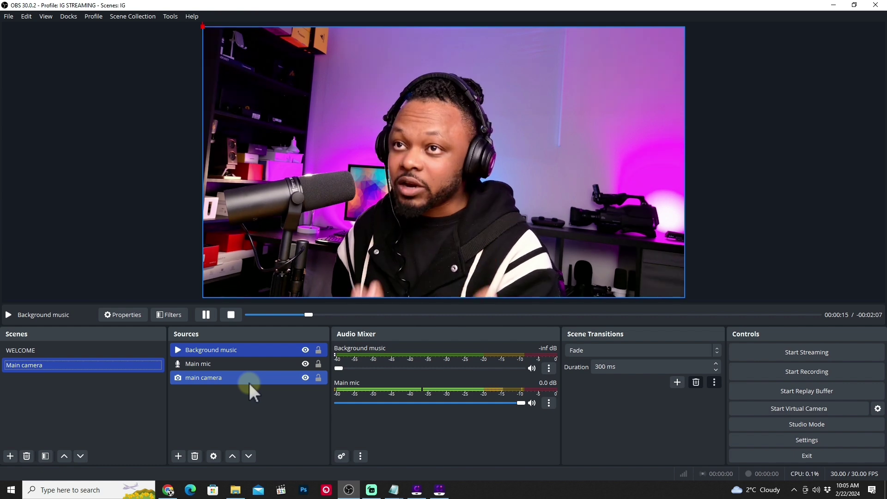
pyautogui.click(135, 349)
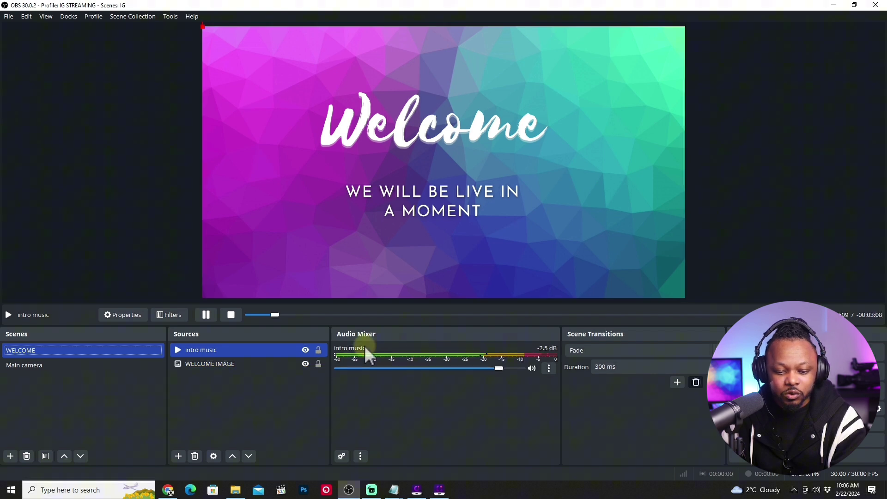
# Step: In Advanced Audio Properties, set the intro music's Audio Monitoring to Monitor and Output
pyautogui.rightClick(419, 404)
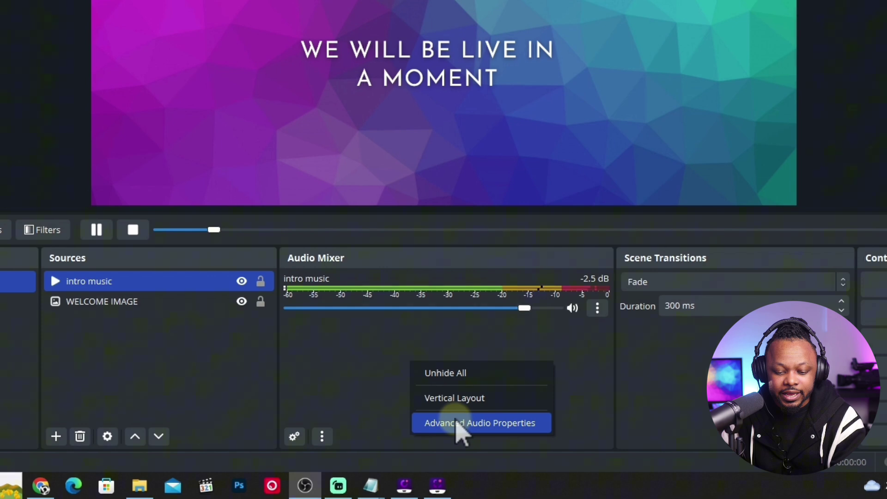
pyautogui.click(459, 424)
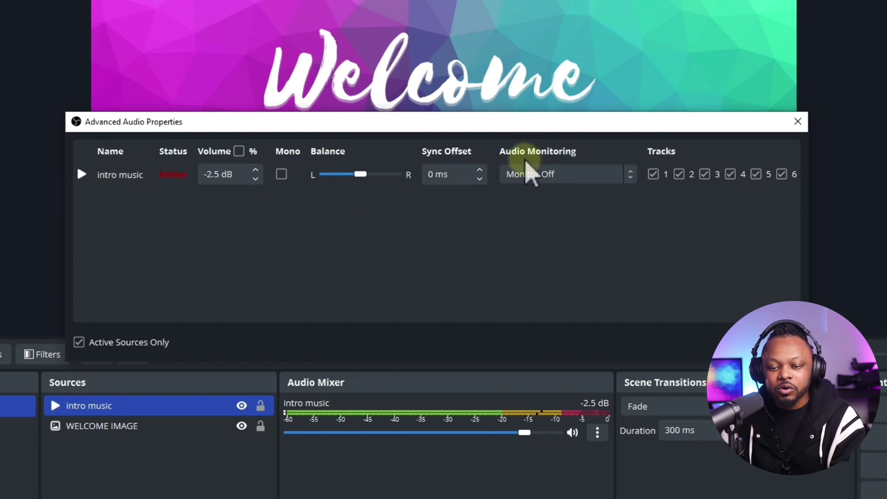
pyautogui.click(558, 175)
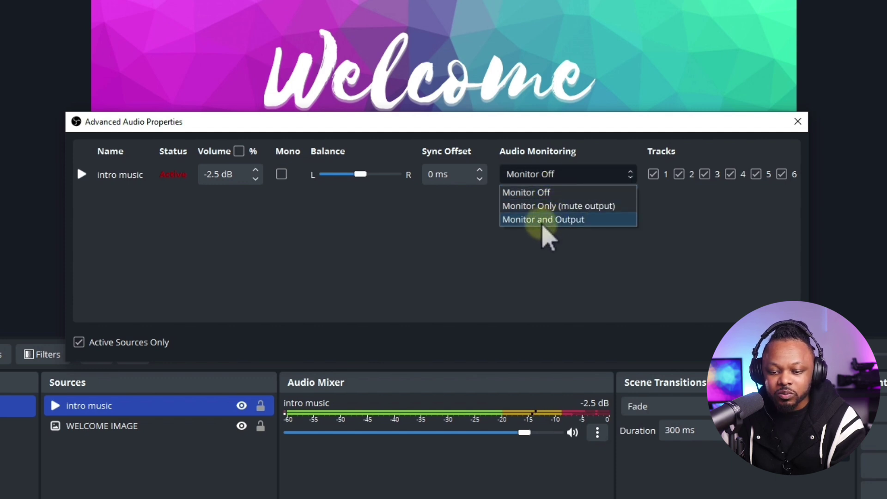
pyautogui.click(545, 220)
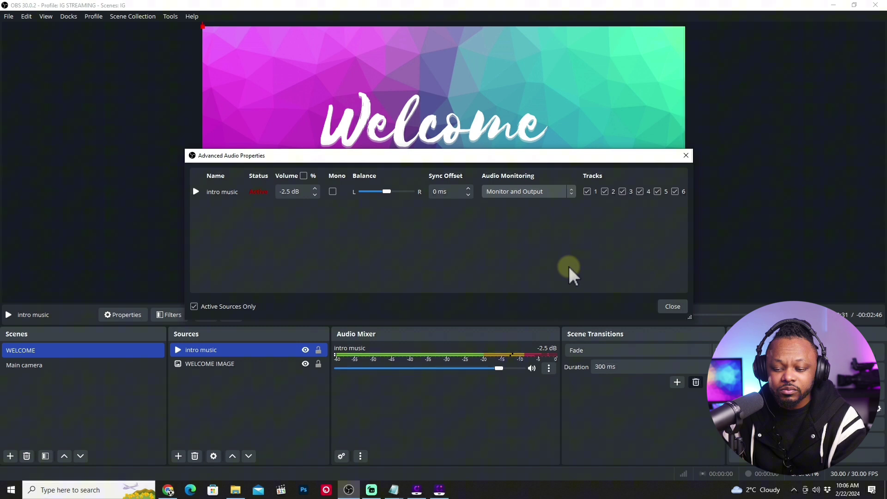
pyautogui.click(673, 307)
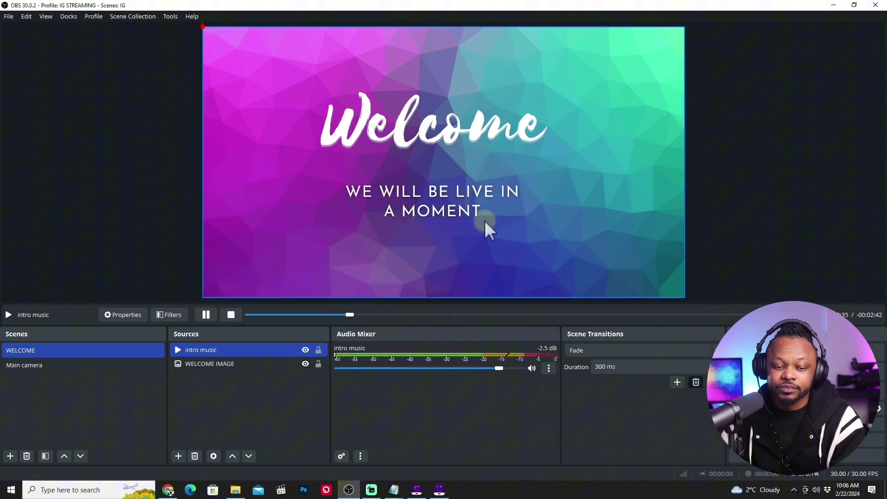
# Step: Set the intro music to about -5.4 dB, pause it, and show the Main camera scene
pyautogui.click(207, 314)
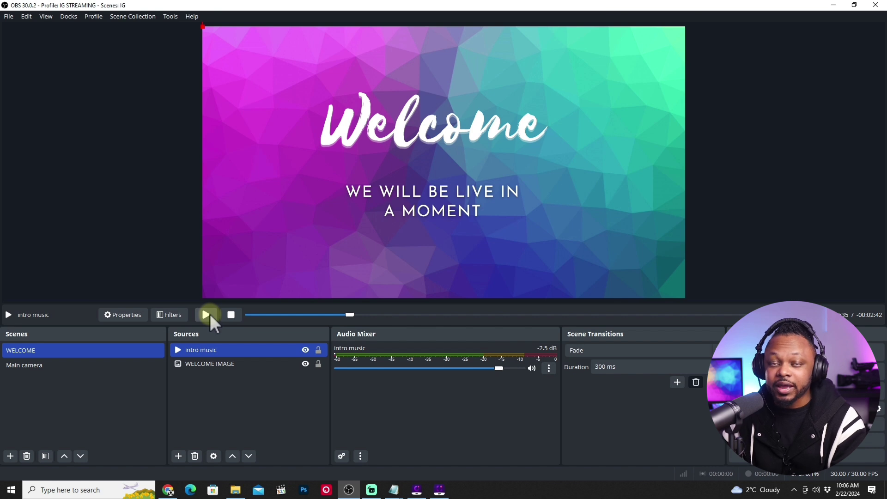
pyautogui.click(210, 312)
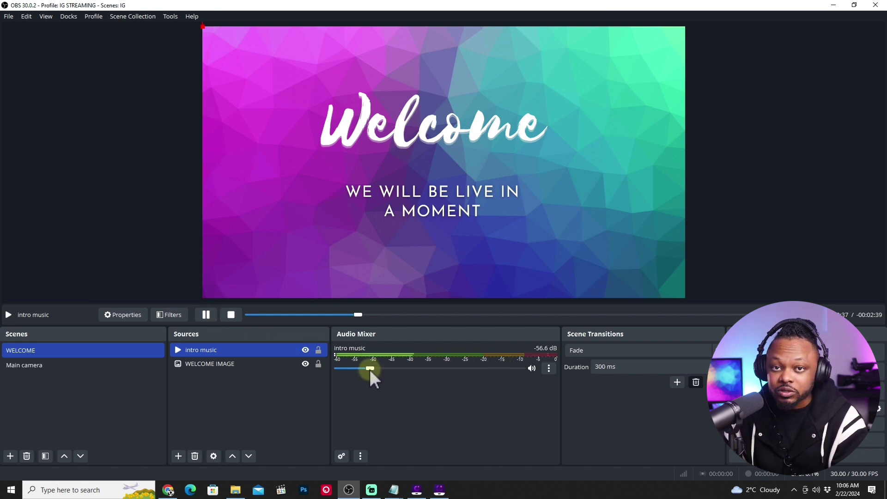
pyautogui.moveTo(370, 369); pyautogui.dragTo(480, 369)
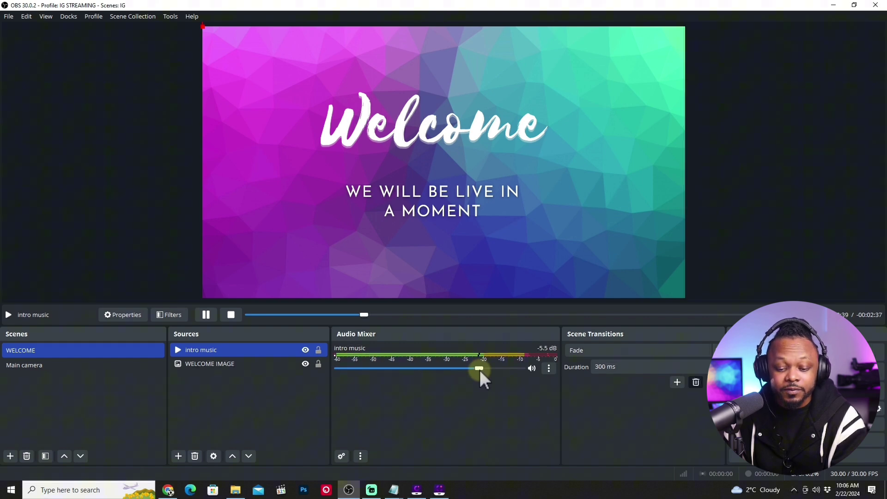
pyautogui.click(206, 315)
pyautogui.click(60, 369)
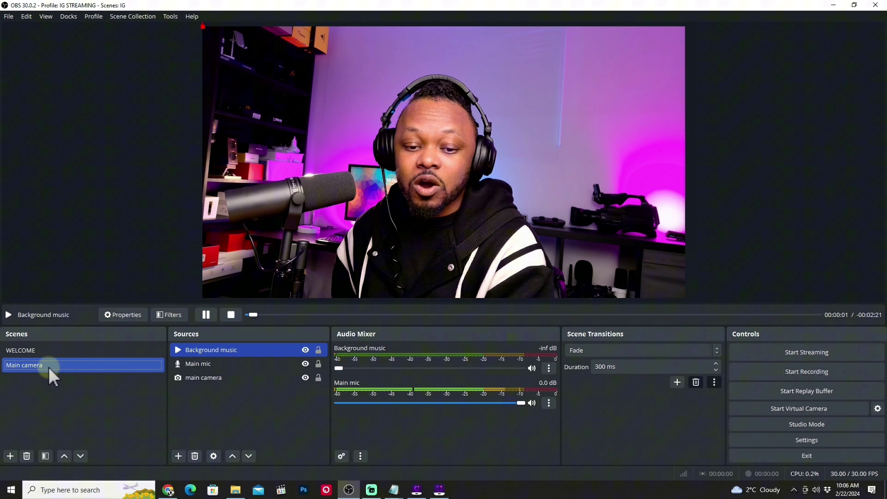
# Step: Open Advanced Audio Properties for the Main camera scene, trying Main mic on Monitor and Output, then Monitor Off
pyautogui.rightClick(410, 428)
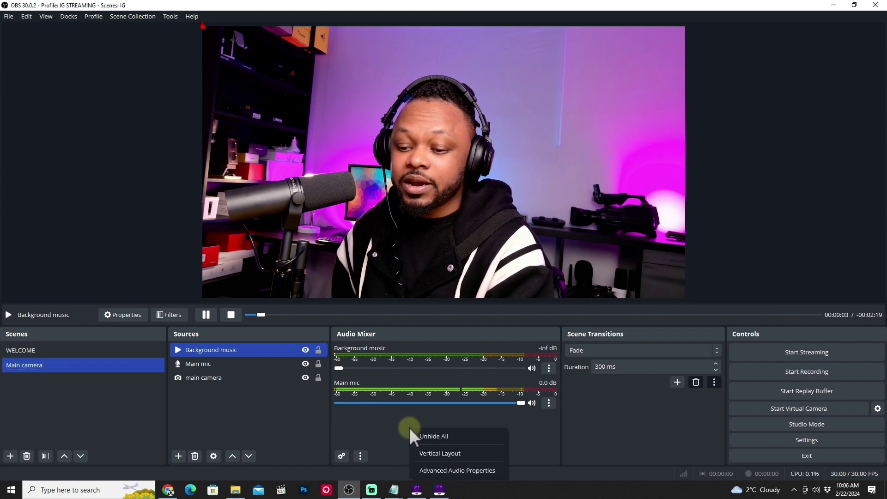
pyautogui.click(446, 467)
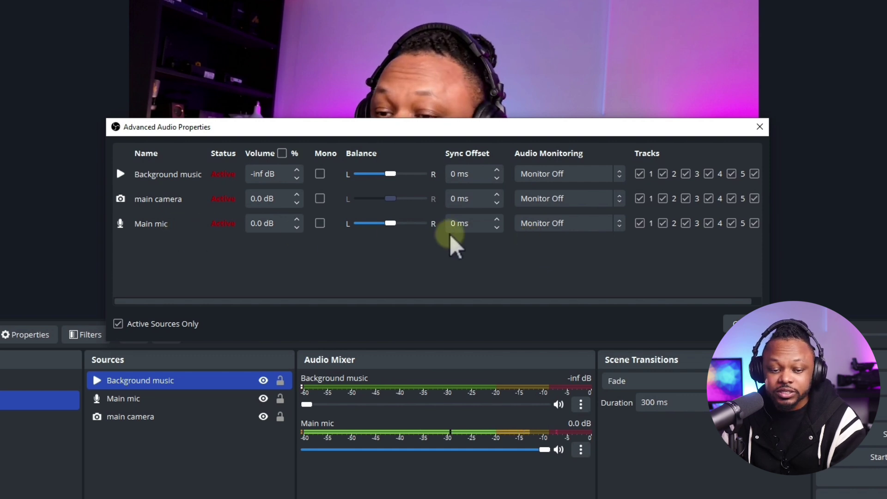
pyautogui.click(560, 225)
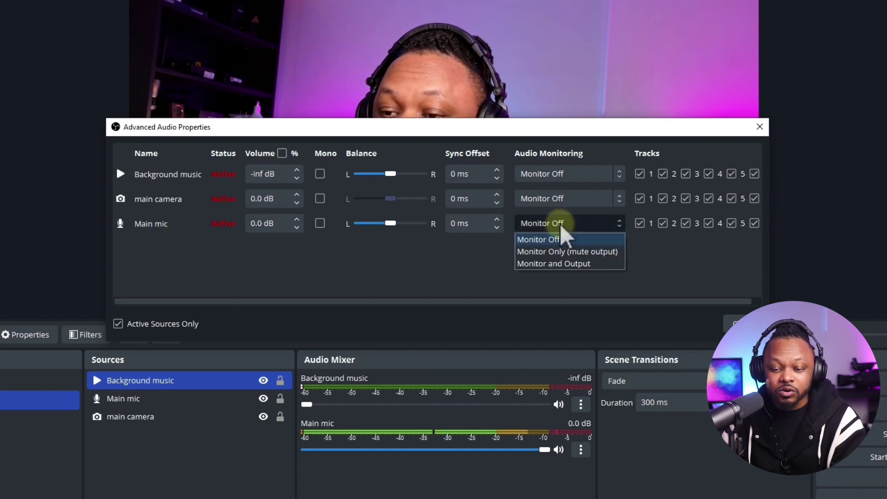
pyautogui.click(549, 266)
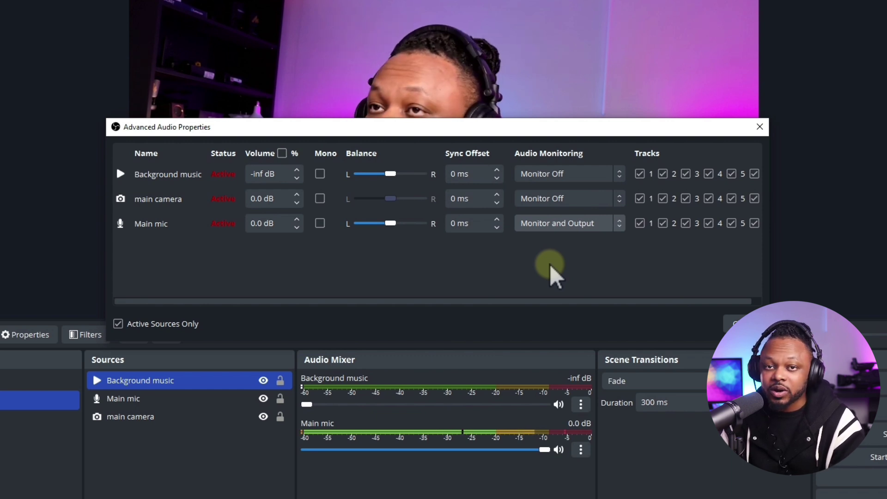
pyautogui.click(580, 225)
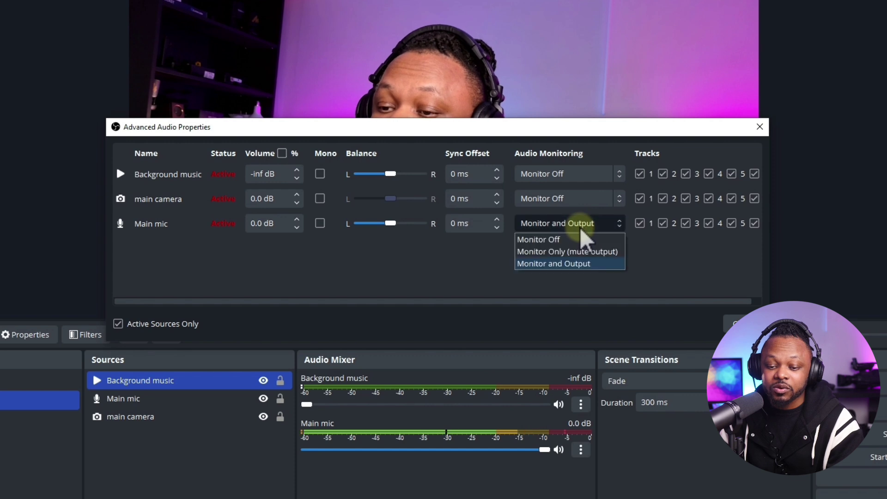
pyautogui.click(559, 240)
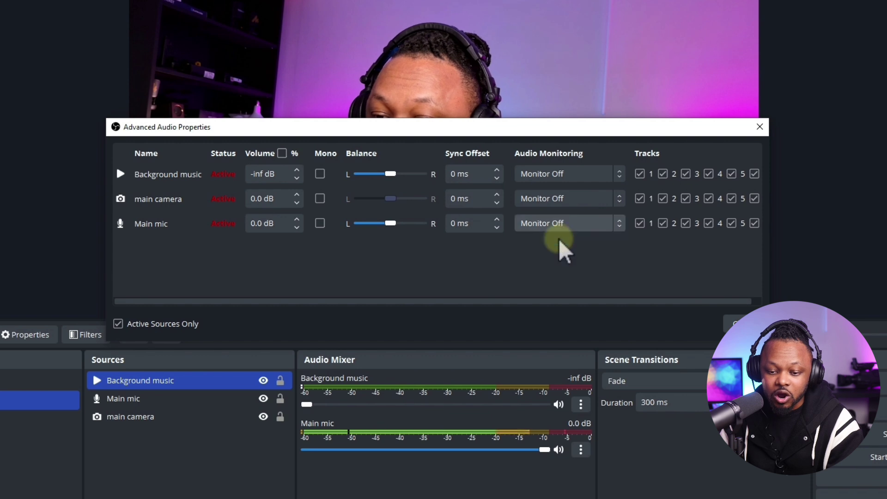
pyautogui.click(560, 223)
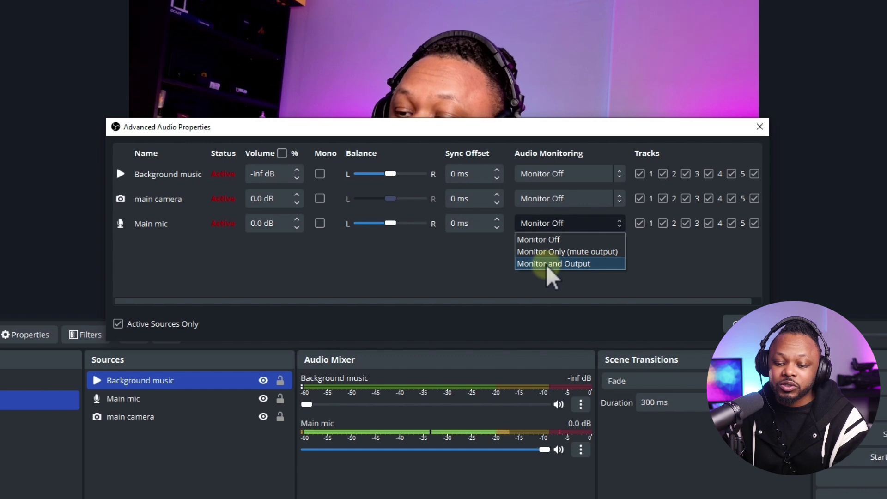
pyautogui.click(475, 271)
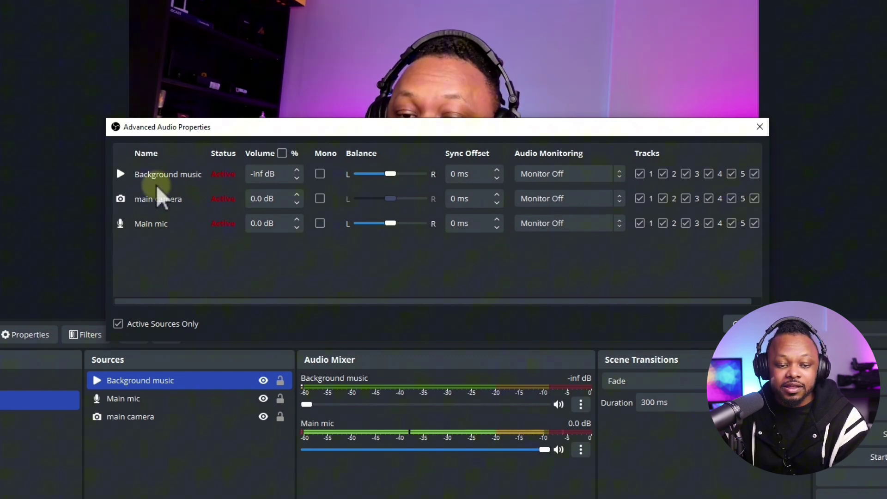
# Step: Switch Background music's Audio Monitoring from Monitor Off to Monitor and Output
pyautogui.click(586, 175)
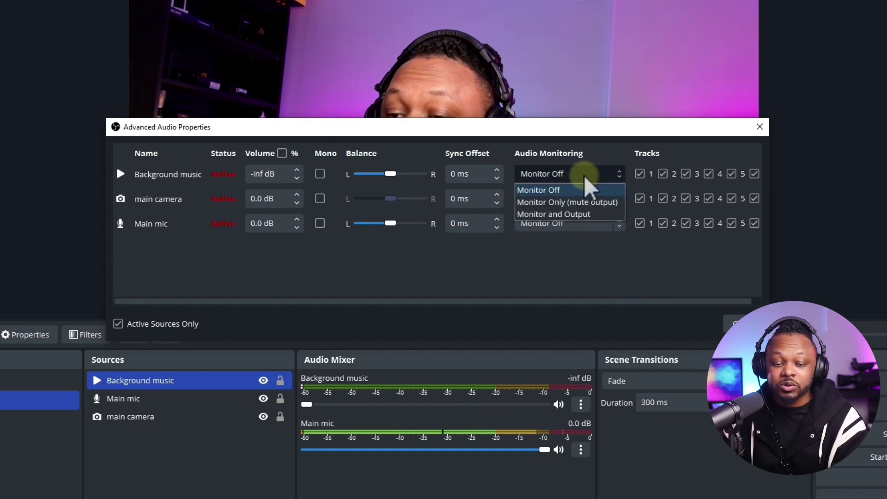
pyautogui.click(557, 215)
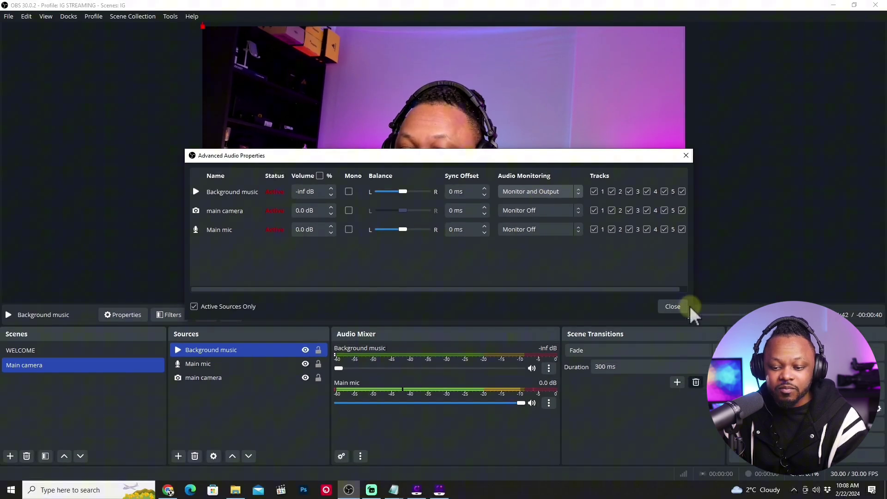
pyautogui.click(673, 307)
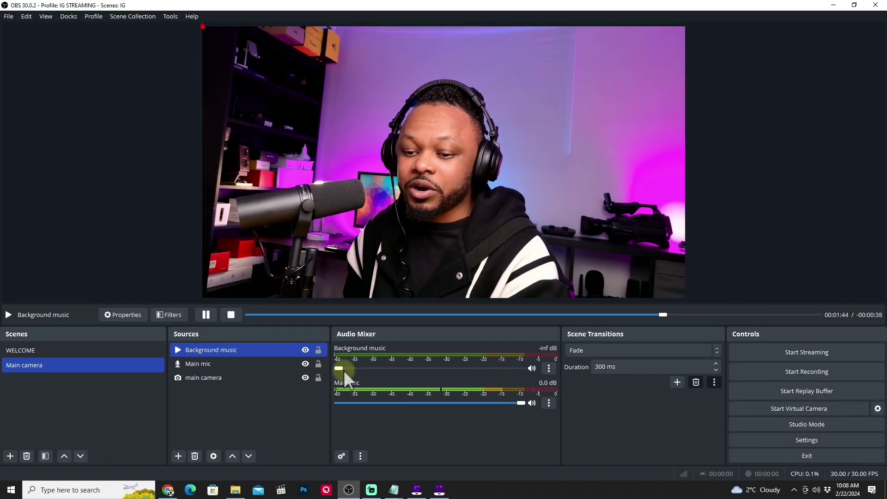
# Step: Raise the Background music fader from -inf to about -41.7 dB
pyautogui.moveTo(343, 369); pyautogui.dragTo(392, 368)
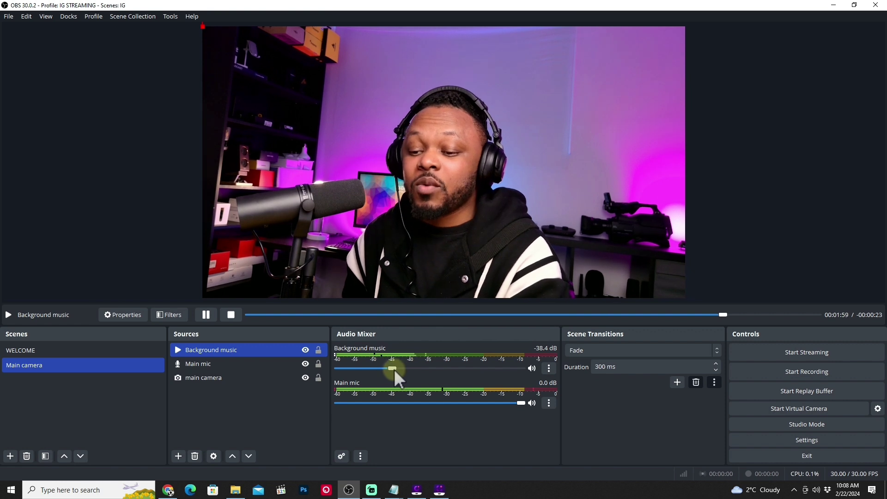
pyautogui.moveTo(395, 368)
pyautogui.mouseDown()
pyautogui.moveTo(503, 367)
pyautogui.moveTo(354, 367)
pyautogui.moveTo(387, 367)
pyautogui.mouseUp()
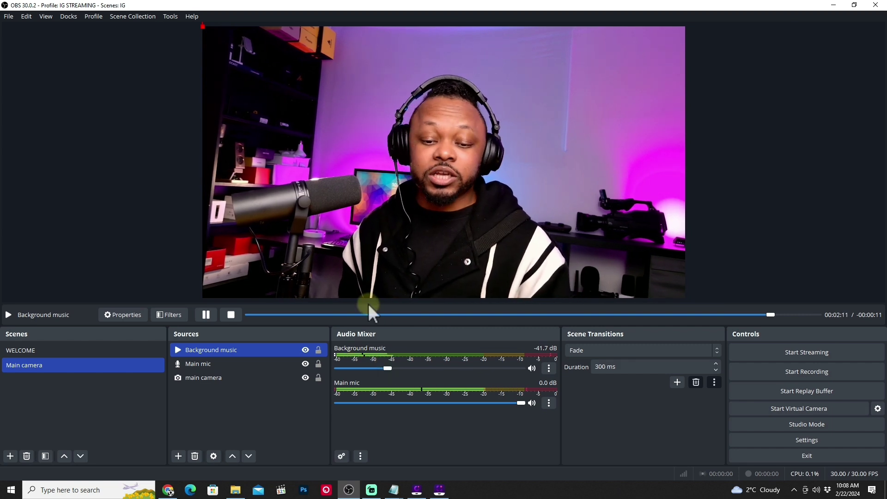
pyautogui.click(51, 349)
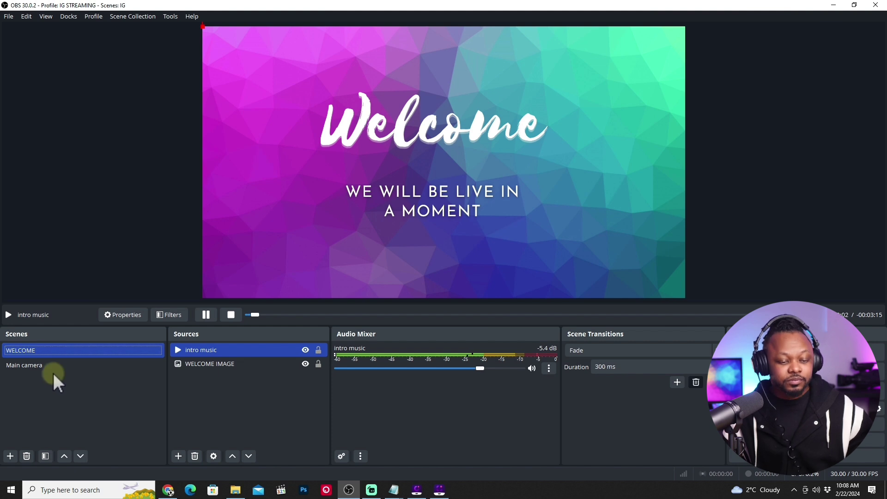
pyautogui.click(71, 365)
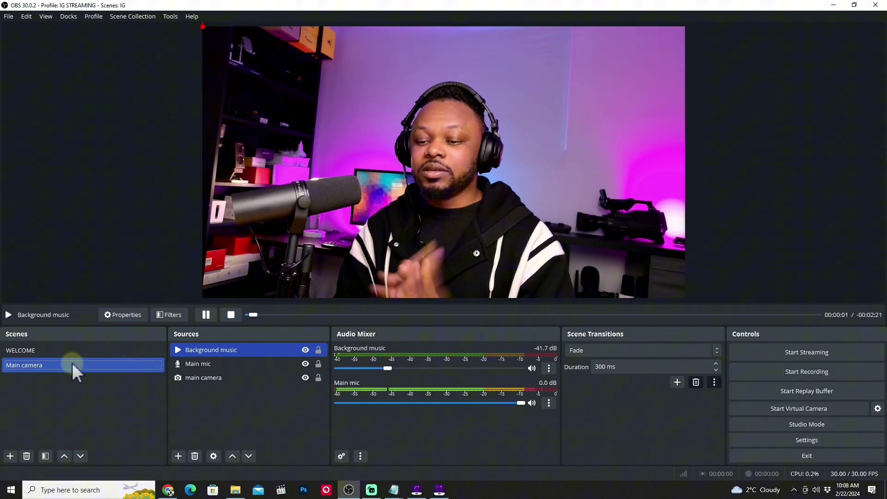